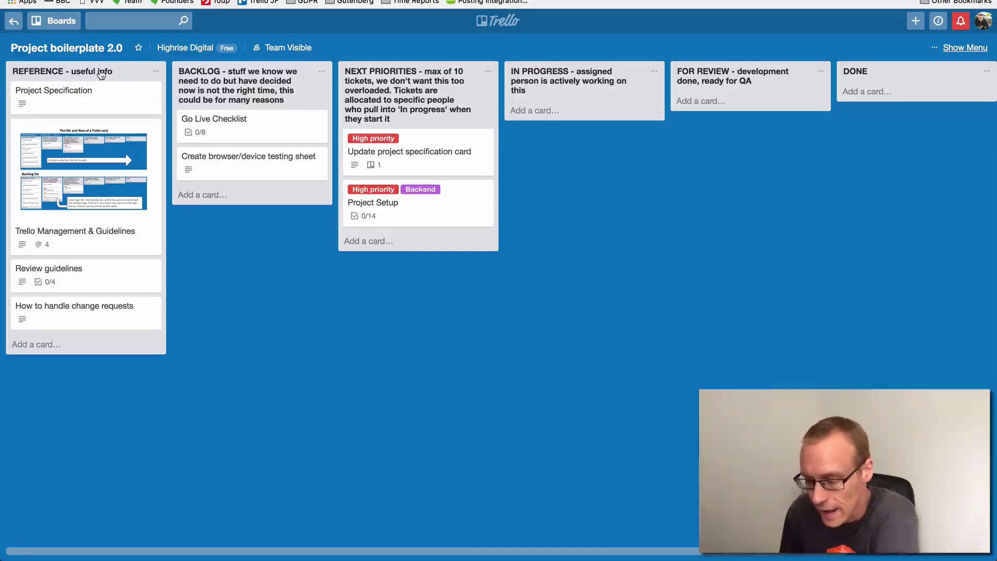
Drag the REFERENCE list to demonstrate list reordering, scrolling across the board.
mouse_move(102, 75)
left_mouse_down()
mouse_move(207, 107)
mouse_move(383, 69)
mouse_move(96, 74)
left_mouse_up()
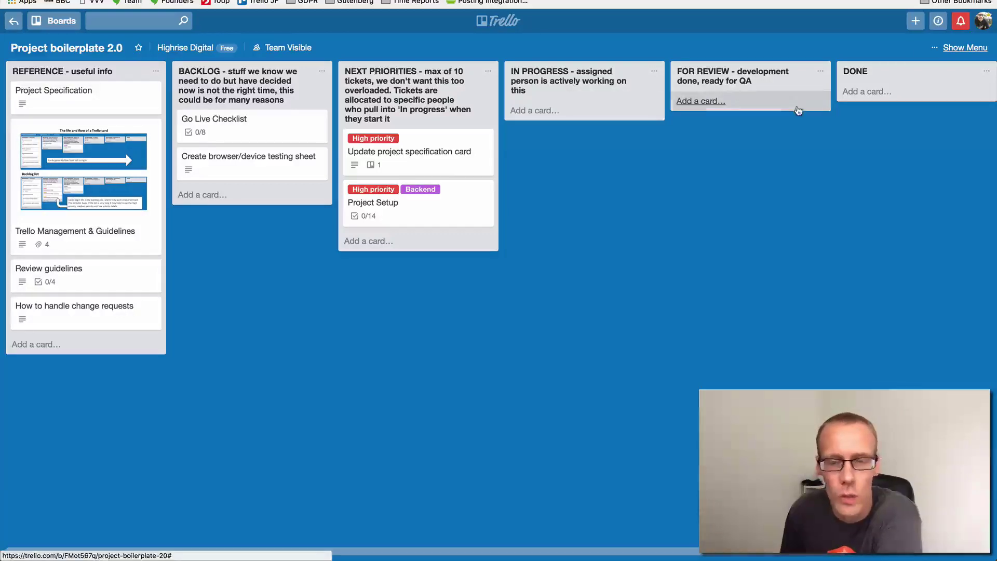
scroll(783, 103, "right", 2)
scroll(790, 97, "right", 2)
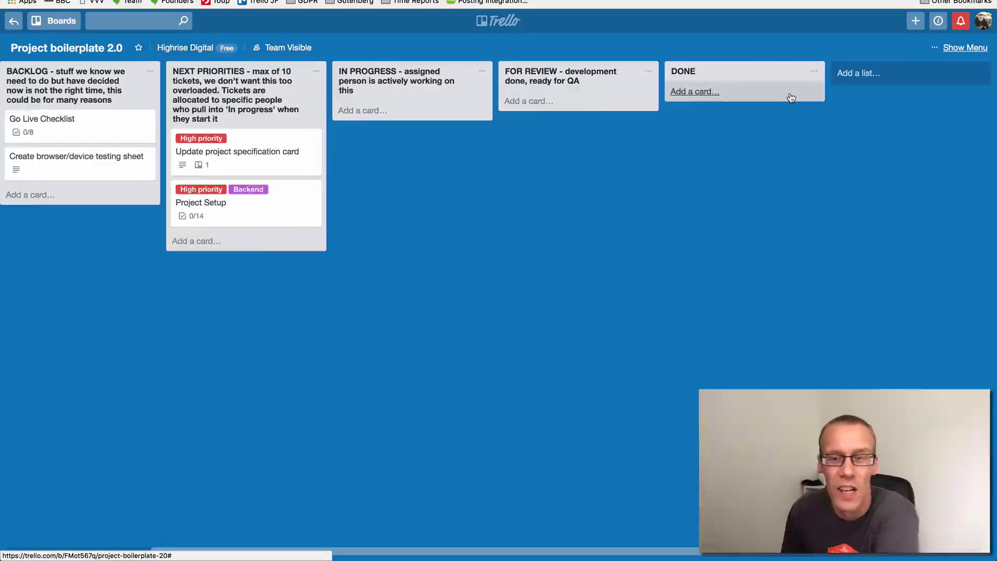
scroll(791, 98, "left", 3)
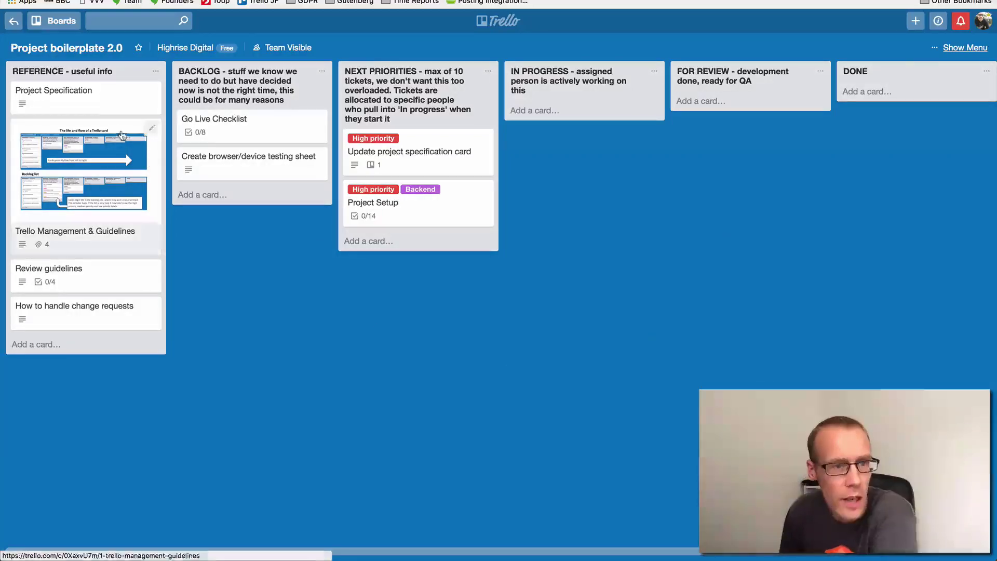
Open the Project Specification card and select its title, leaving it unchanged.
left_click(76, 97)
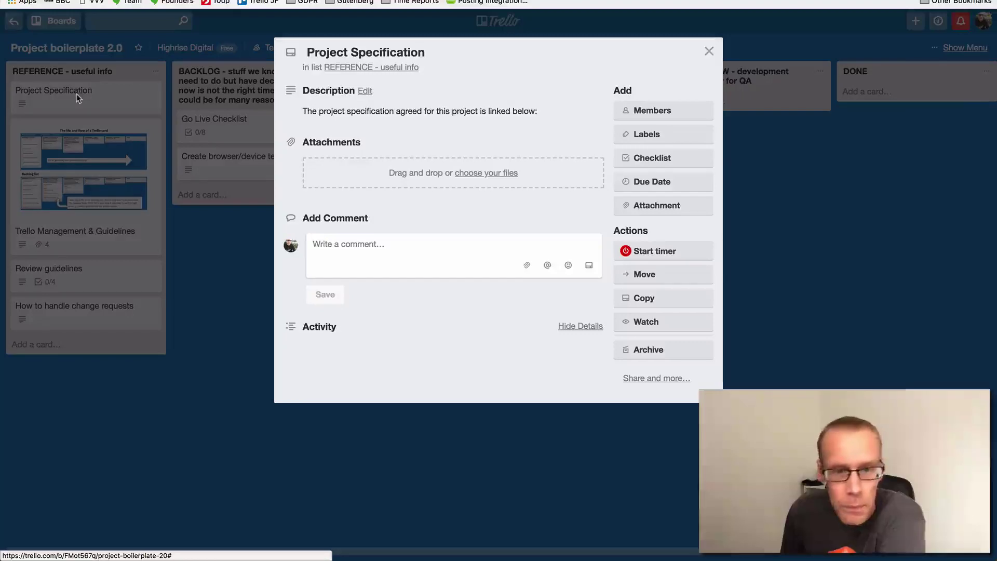
left_click(435, 52)
left_click_drag(435, 52, 307, 53)
left_click(450, 52)
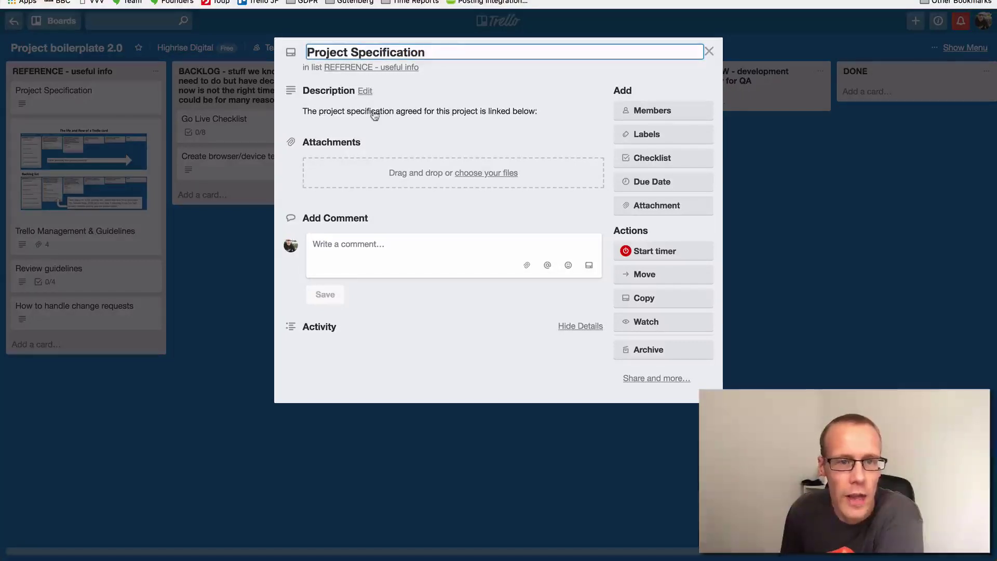
left_click(405, 319)
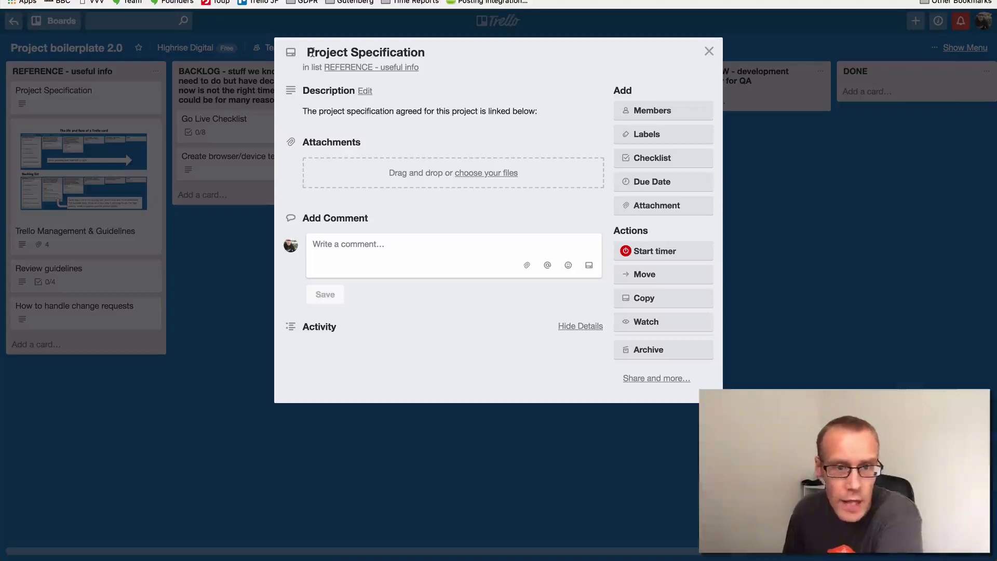
Try the comment box and attachment options without adding anything, then demonstrate dragging Review guidelines.
left_click(403, 252)
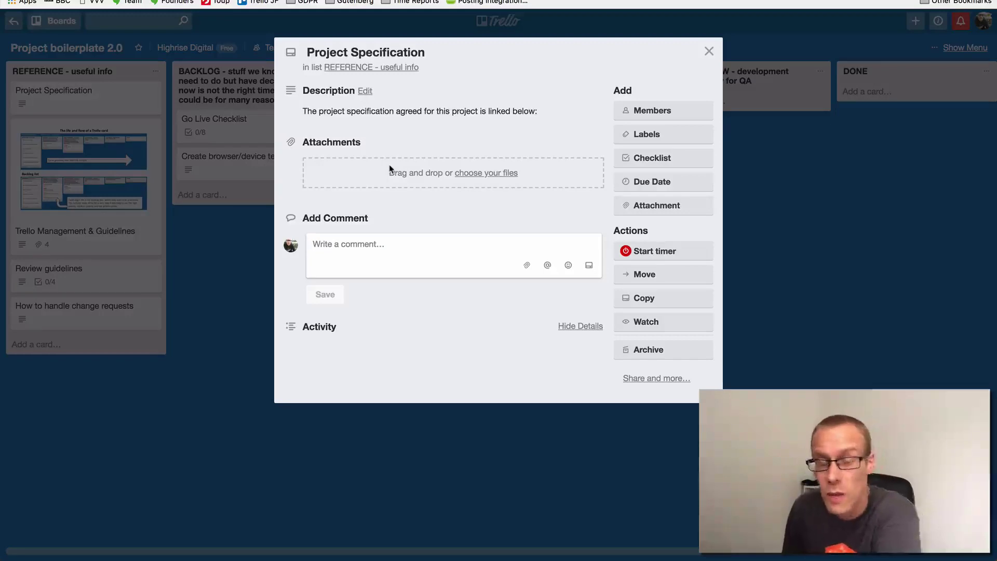
left_click(477, 178)
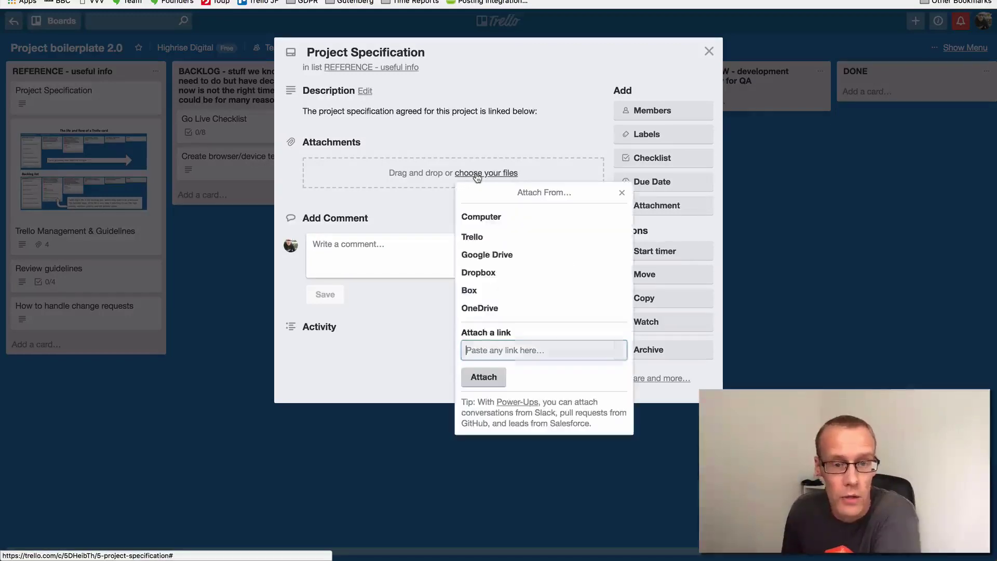
left_click(623, 193)
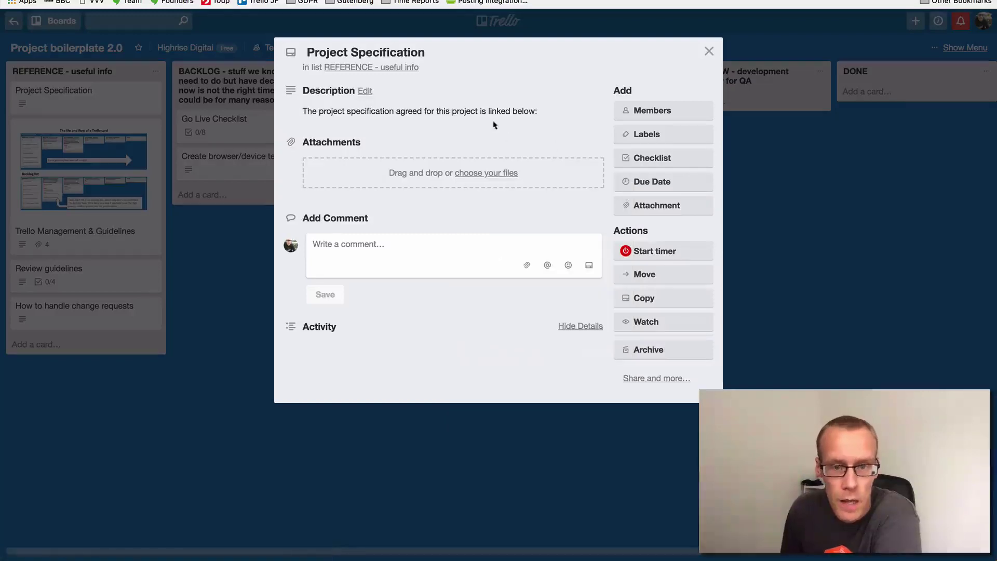
left_click(252, 396)
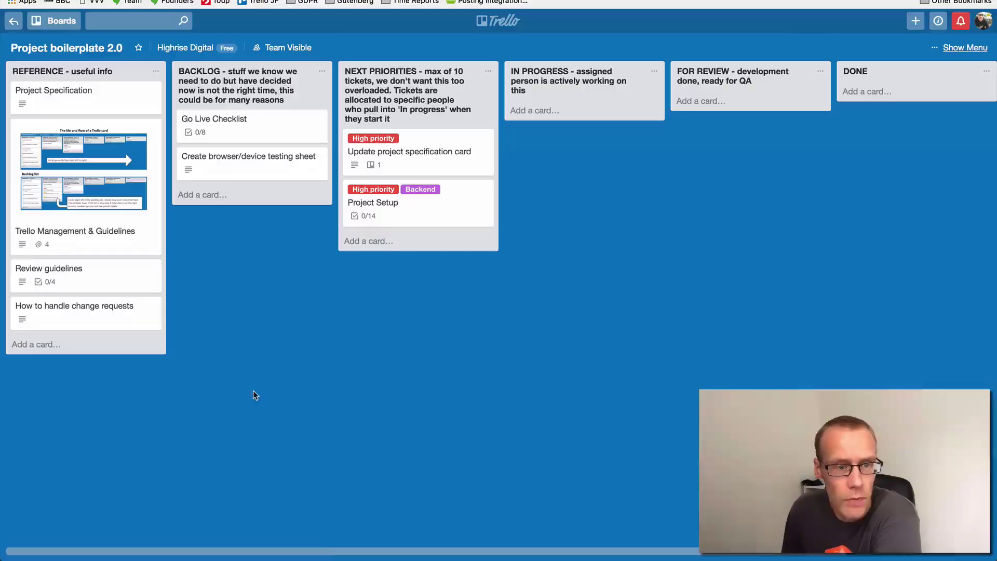
mouse_move(101, 282)
left_mouse_down()
mouse_move(104, 150)
mouse_move(101, 280)
left_mouse_up()
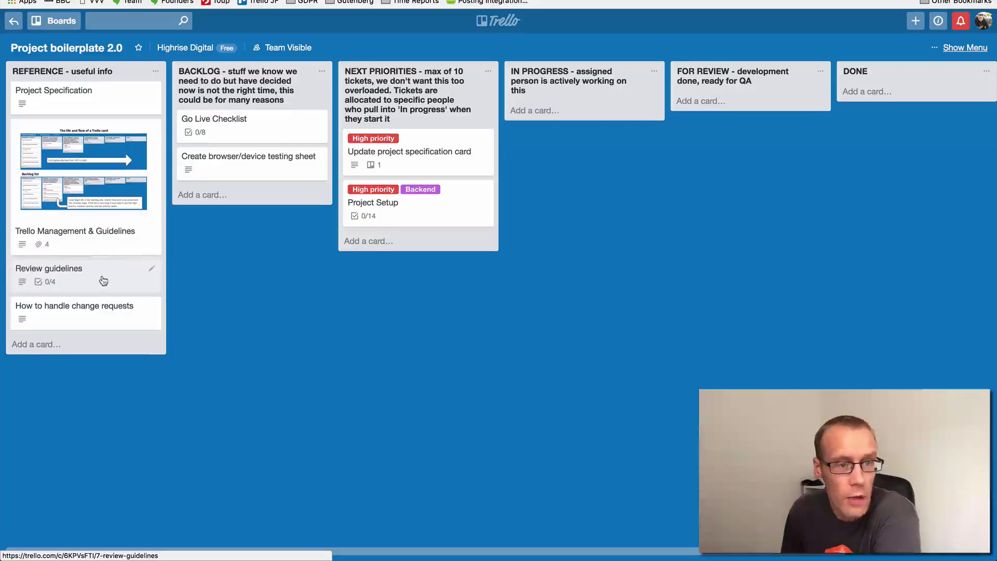
Reopen the Project Specification card and browse its Members list without adding anyone.
left_click(65, 93)
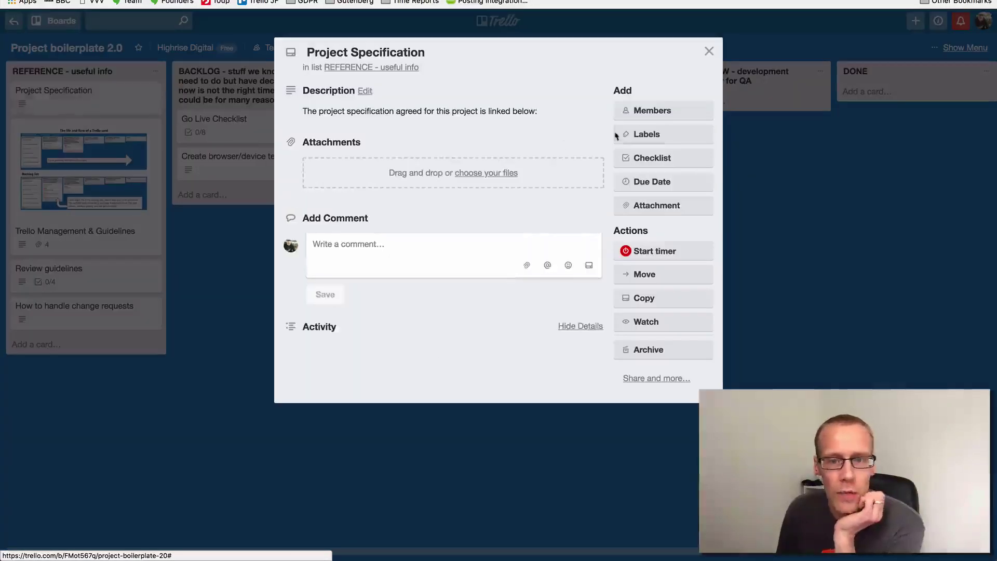
left_click(651, 117)
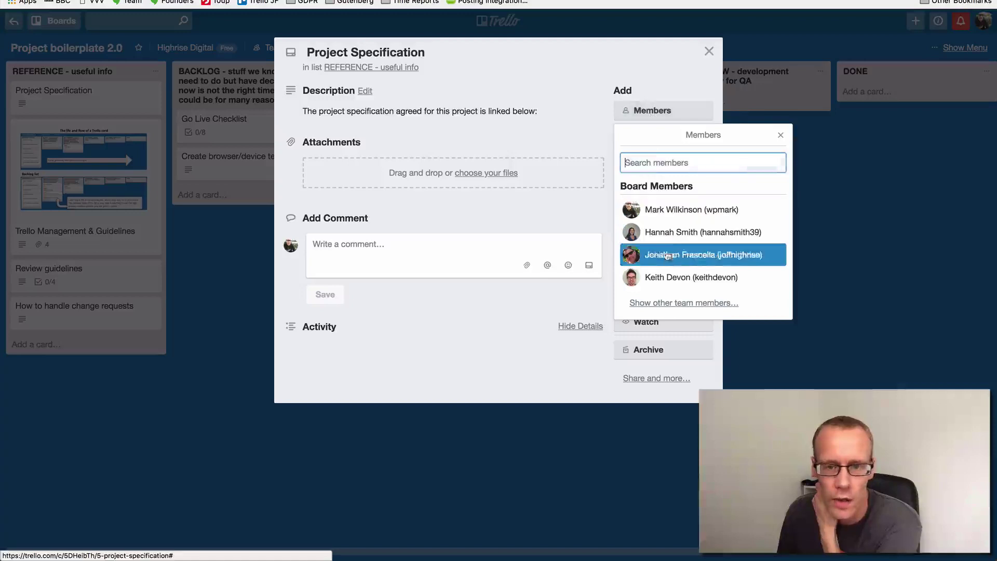
left_click(657, 52)
left_click(673, 85)
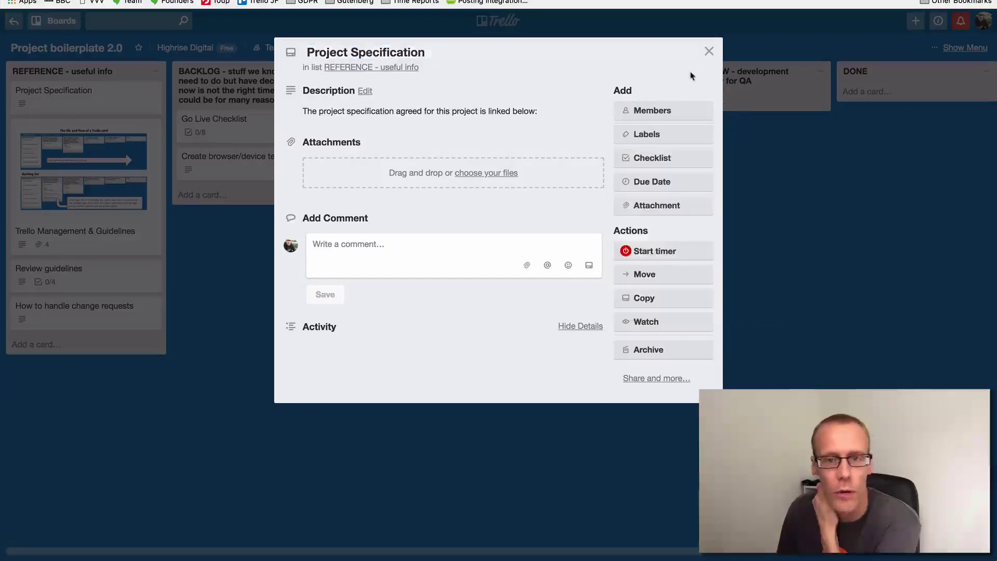
left_click(671, 112)
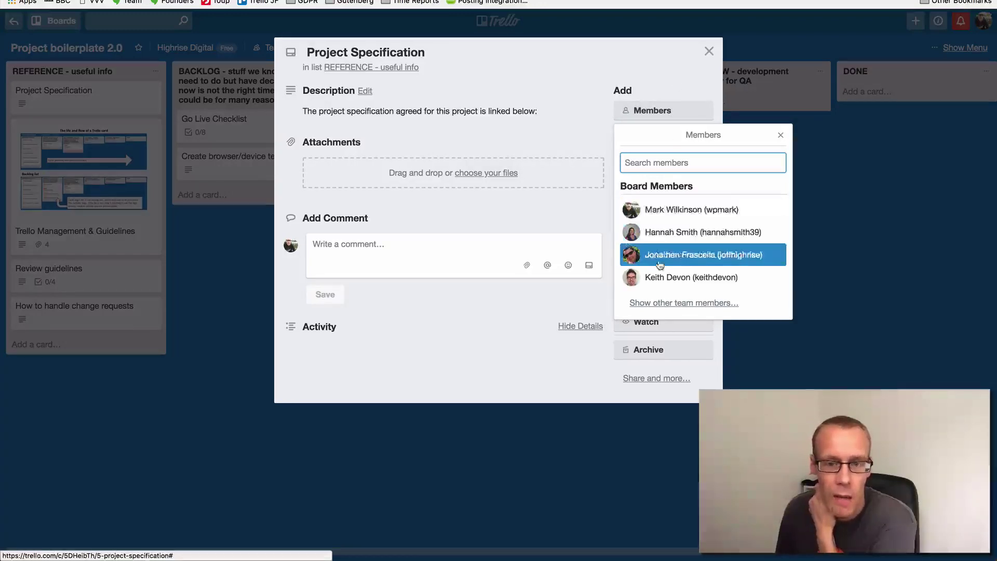
left_click(676, 66)
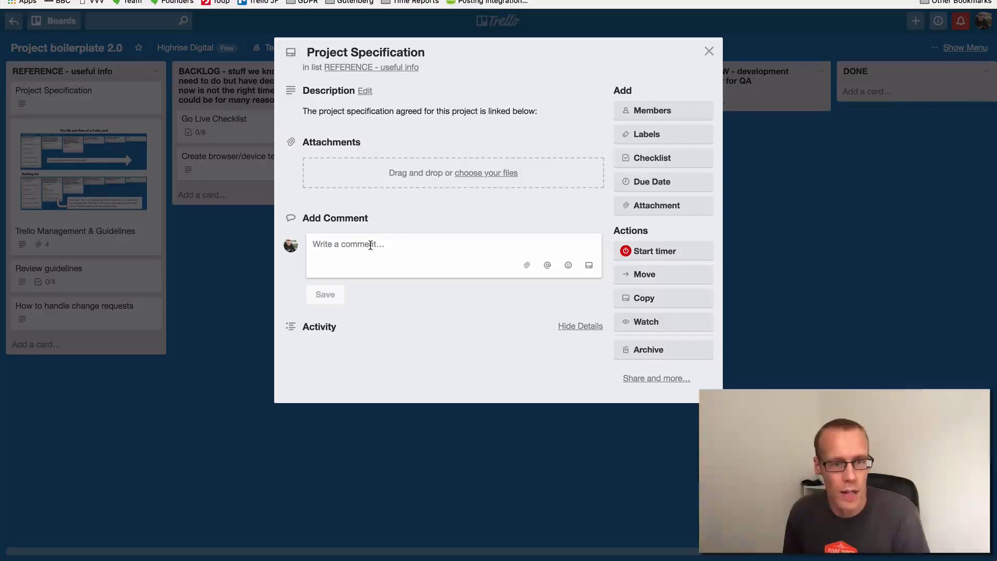
Type an @k mention of a board member in the comment, then delete it unsent.
type("@")
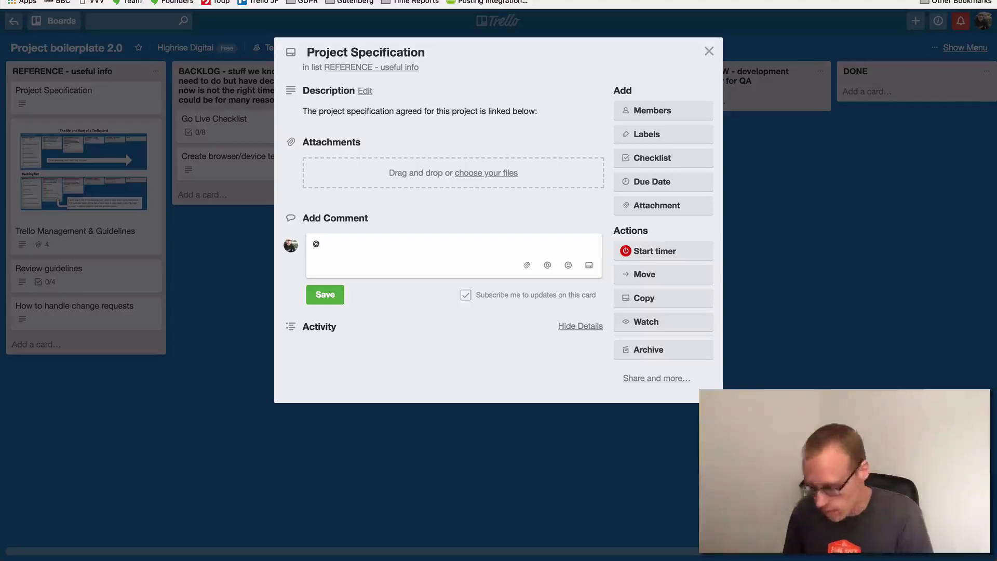
type("k")
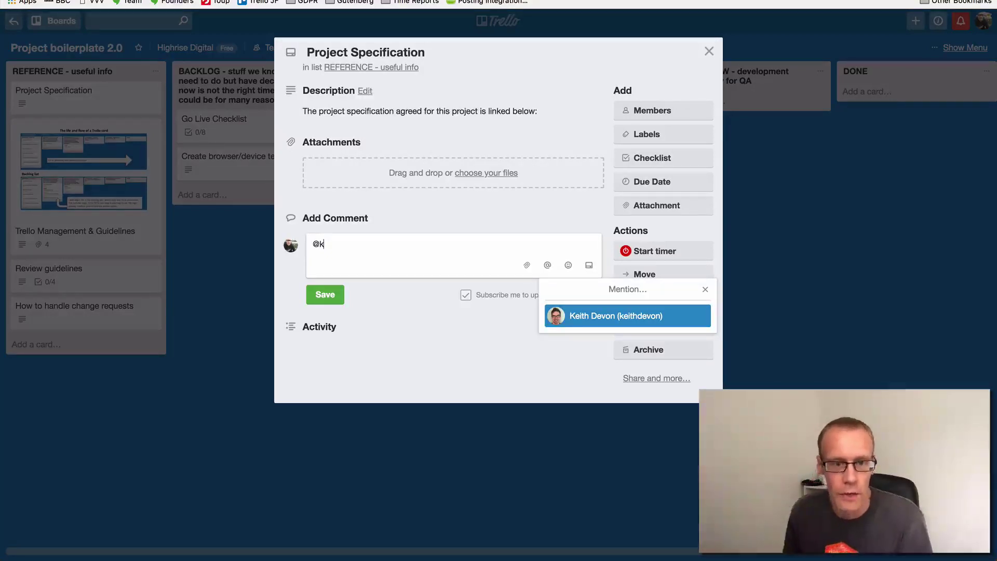
left_click(585, 315)
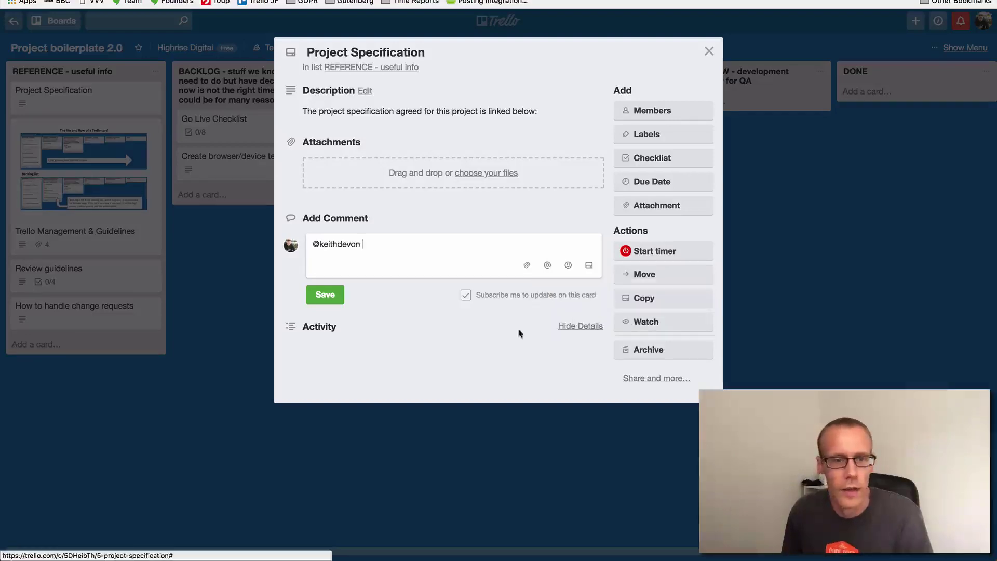
left_click_drag(372, 244, 295, 244)
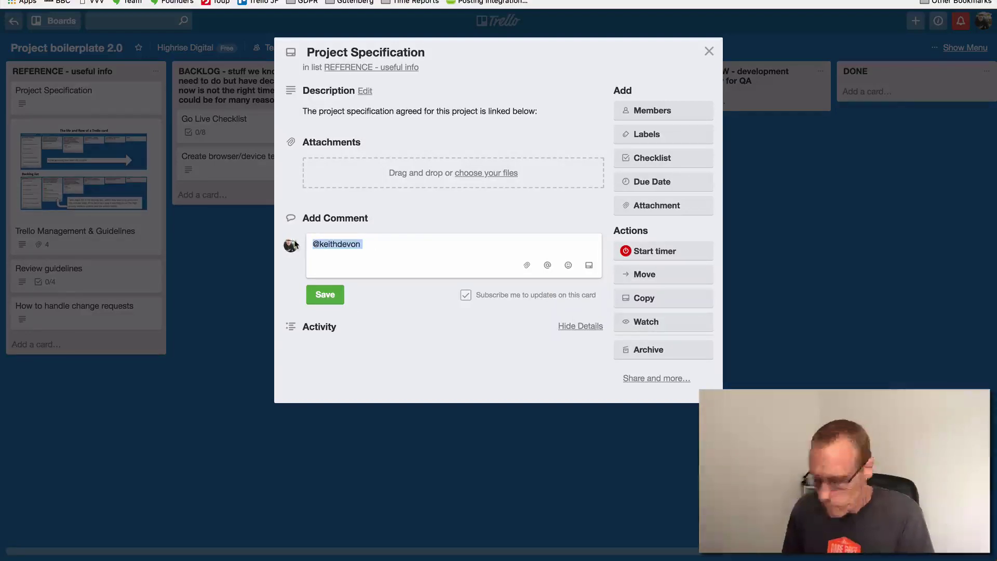
key("BackSpace")
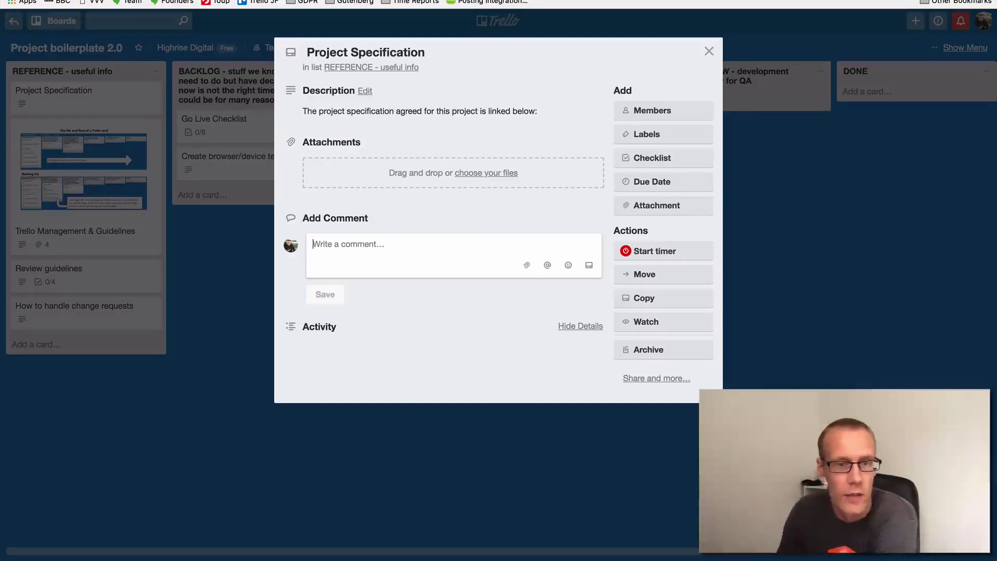
left_click(241, 262)
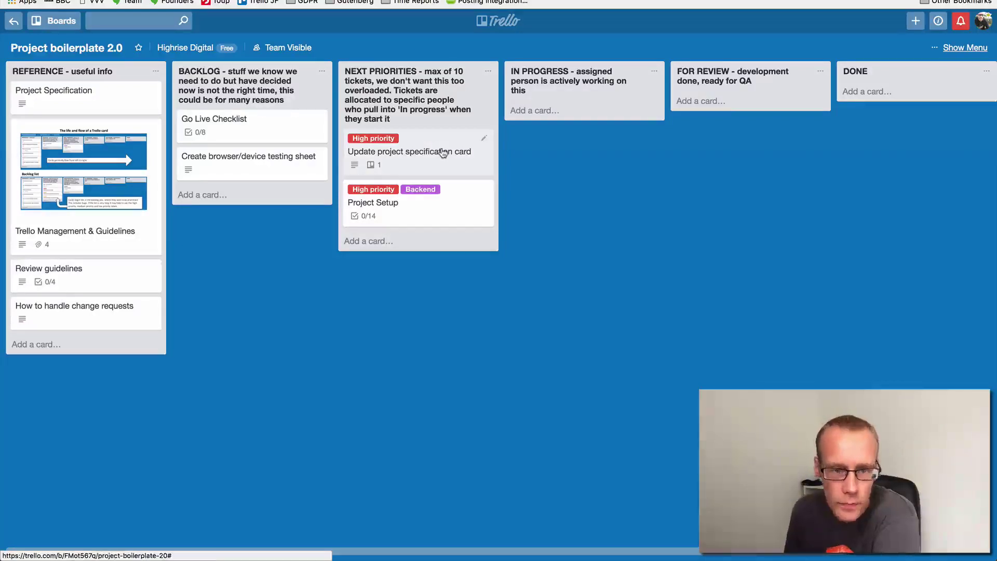
left_click(443, 151)
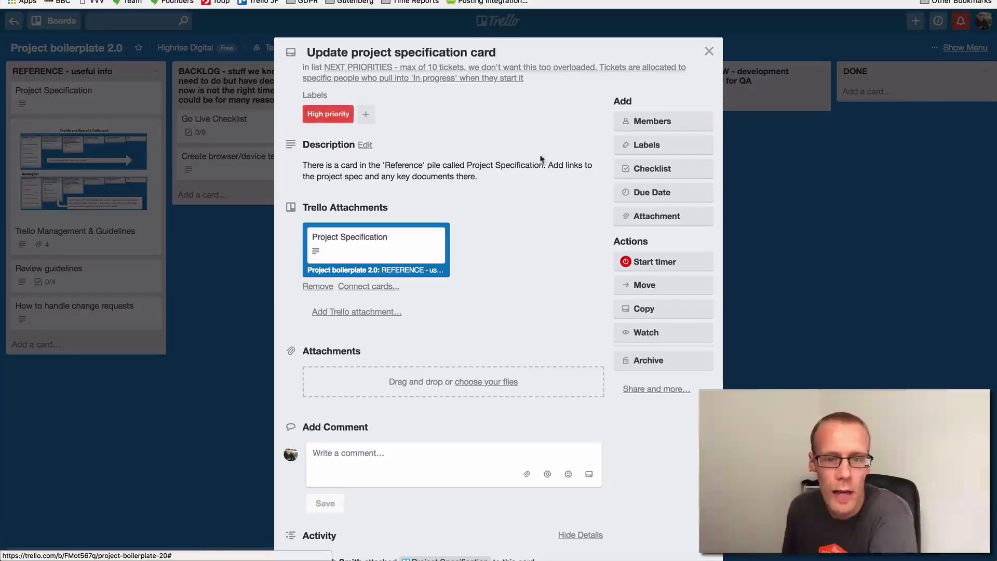
left_click(646, 147)
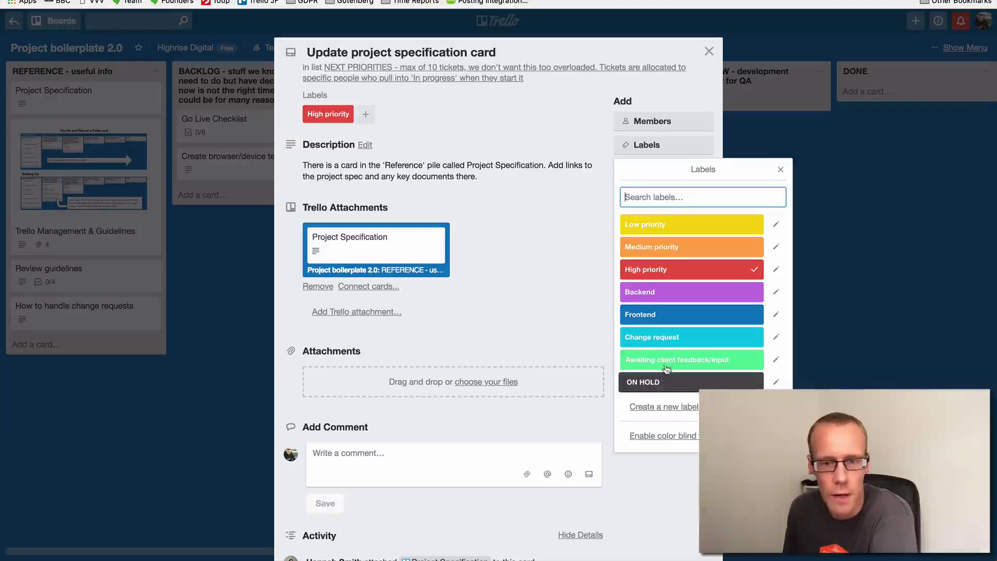
left_click(553, 107)
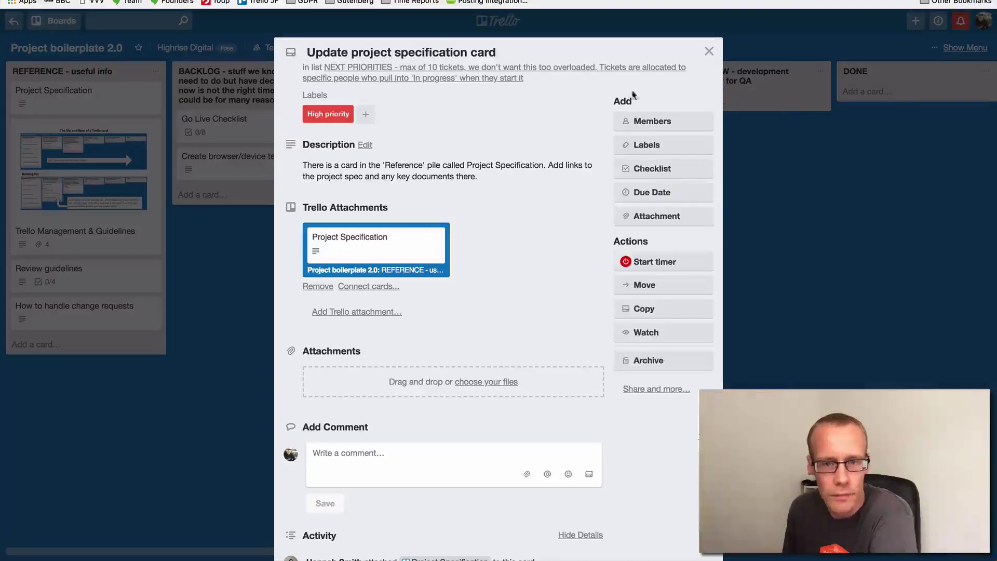
Close the card and reorder NEXT PRIORITIES, putting Update project specification first.
left_click(707, 54)
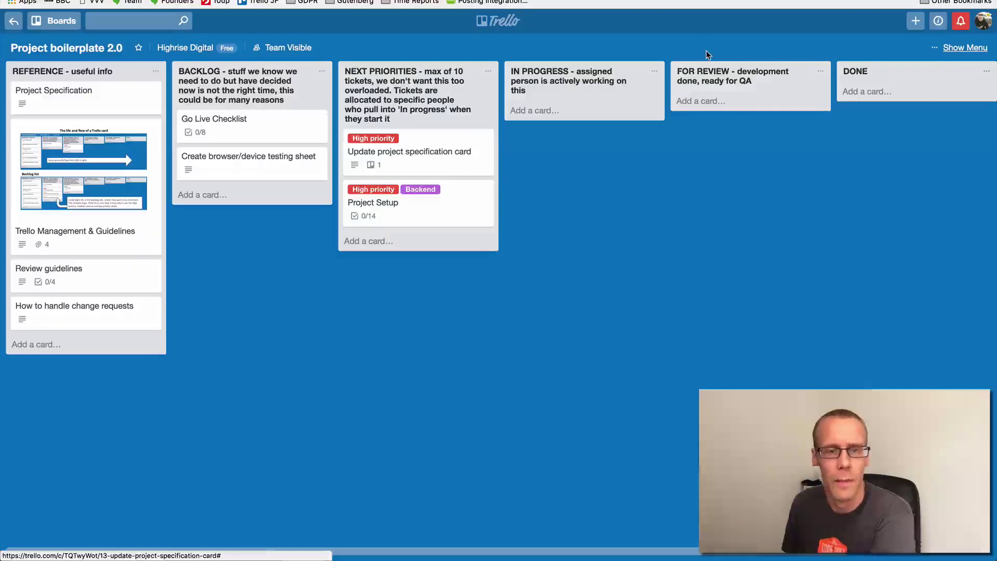
left_click_drag(439, 188, 450, 155)
left_click_drag(445, 200, 440, 151)
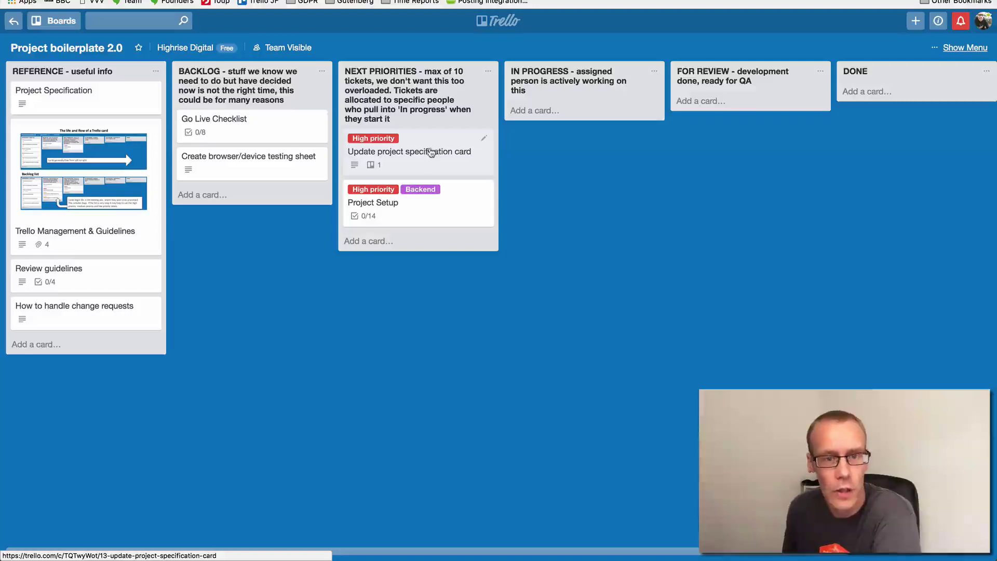
Move Update project specification to IN PROGRESS and assign it the first board member.
left_click_drag(453, 151, 596, 115)
left_click(596, 120)
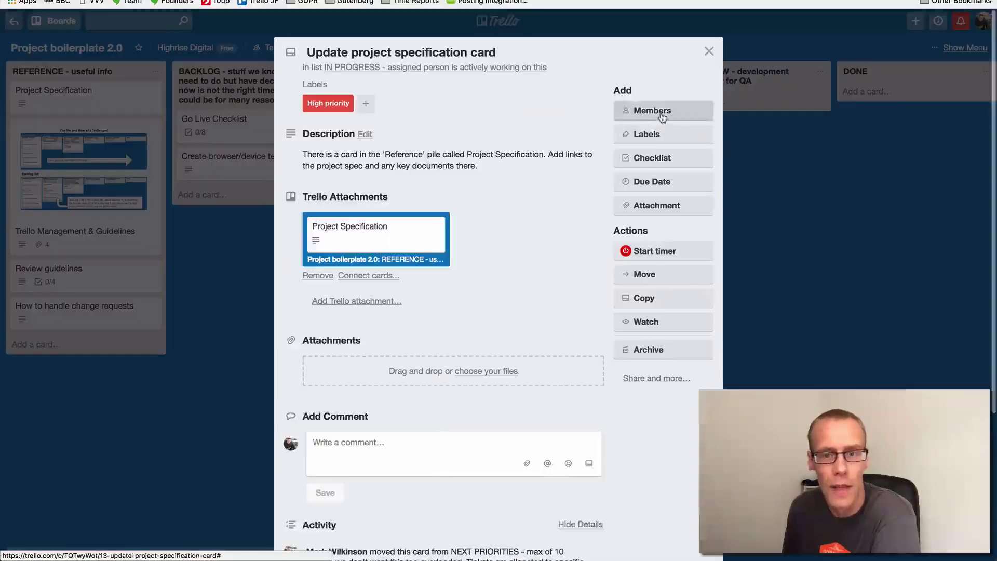
left_click(662, 111)
left_click(691, 209)
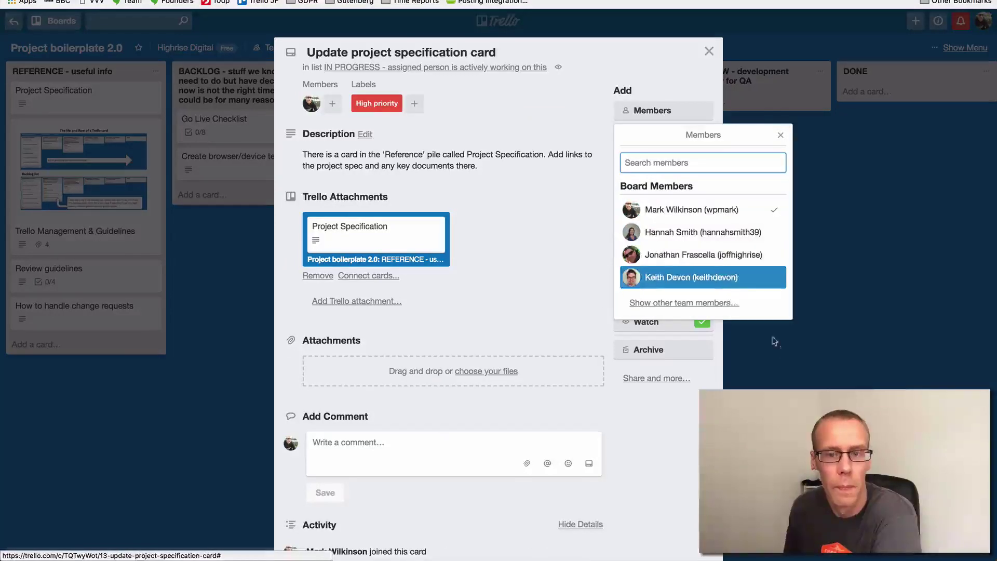
left_click(803, 371)
left_click(800, 363)
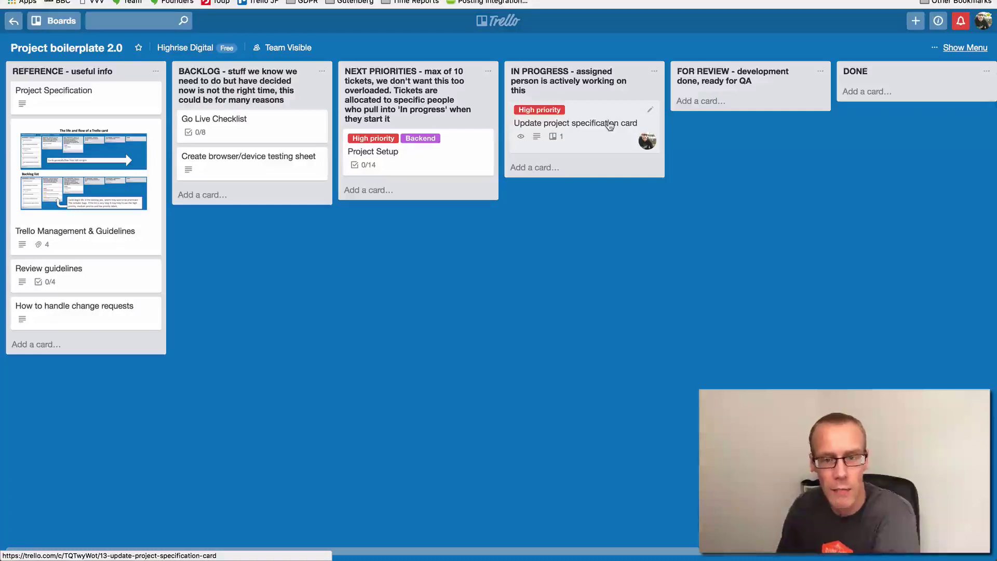
Move the card back under Project Setup and remove its assigned member.
left_click_drag(609, 125, 466, 160)
left_click(481, 220)
left_click(509, 289)
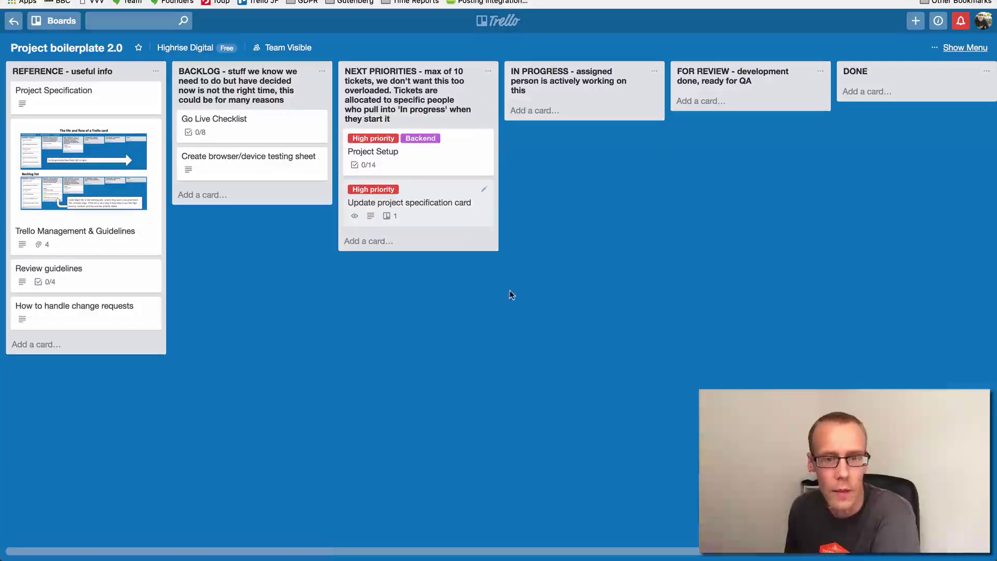
Drag Update project specification above Project Setup to the top of NEXT PRIORITIES.
left_click_drag(439, 217, 459, 136)
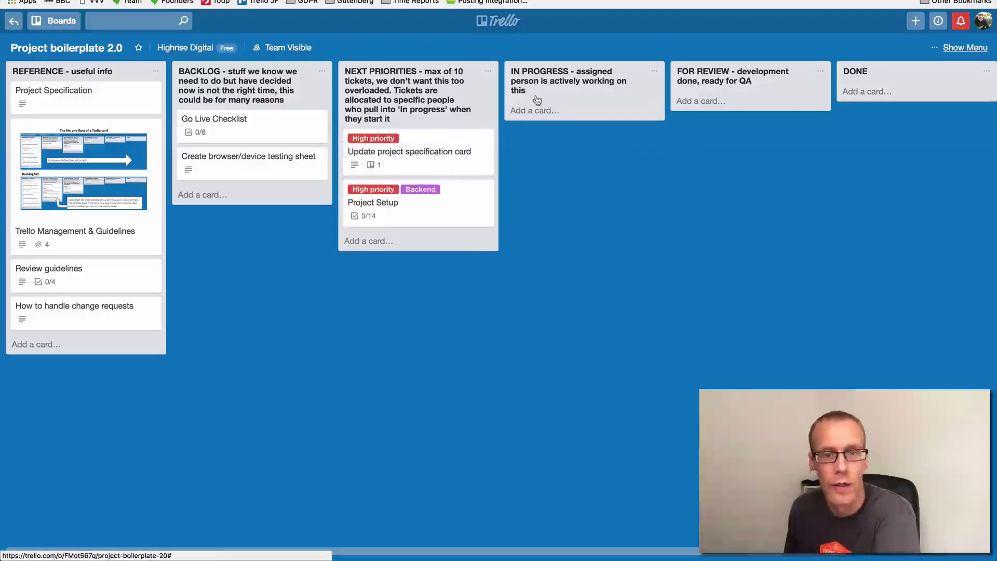